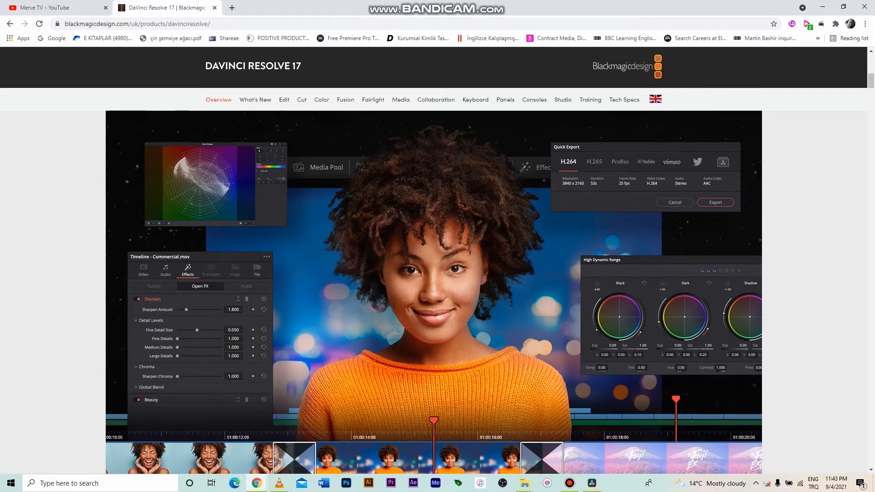
pyautogui.scroll(-3, 438, 273)
pyautogui.scroll(-3, 437, 273)
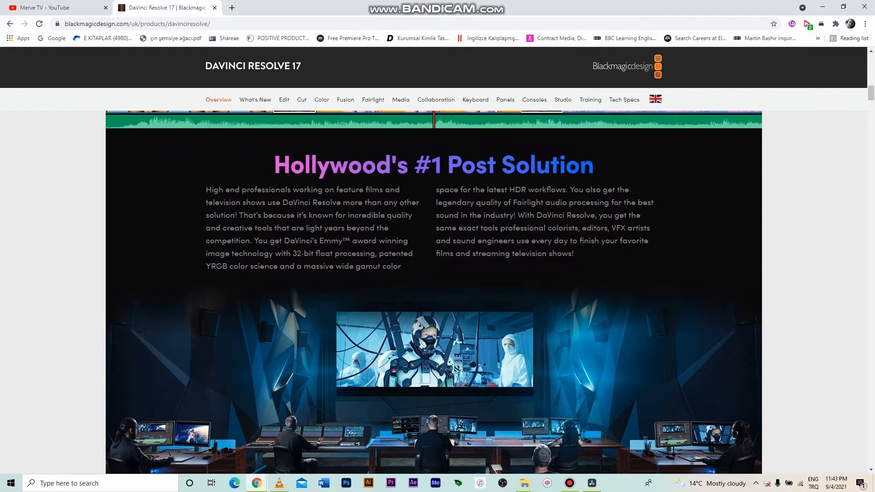
pyautogui.scroll(-5, 437, 274)
pyautogui.scroll(-5, 437, 273)
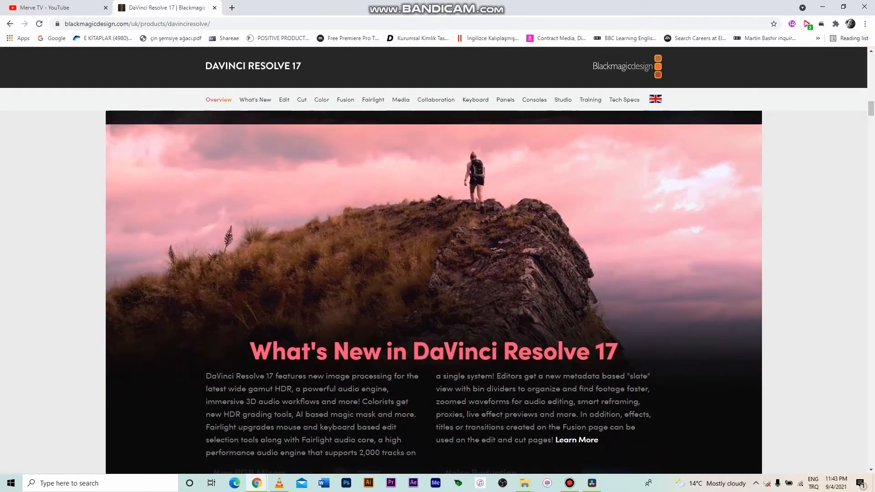
pyautogui.scroll(-10, 438, 274)
pyautogui.scroll(-2, 438, 274)
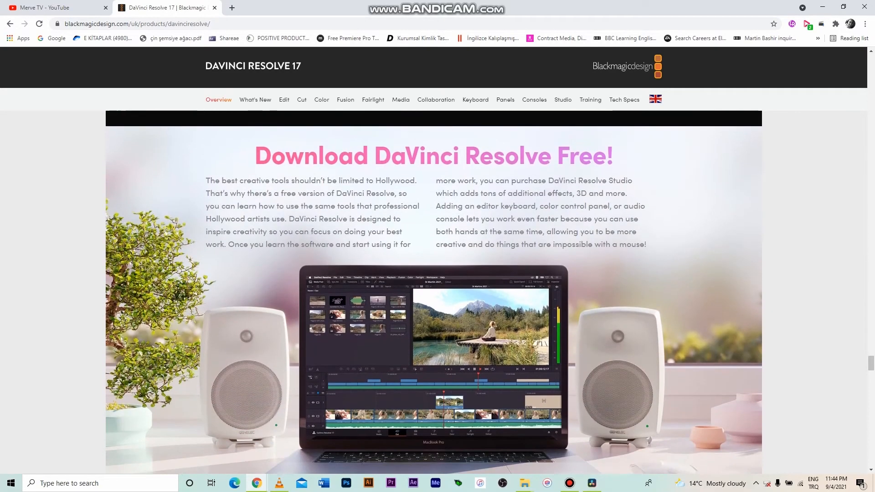
pyautogui.scroll(-1, 437, 273)
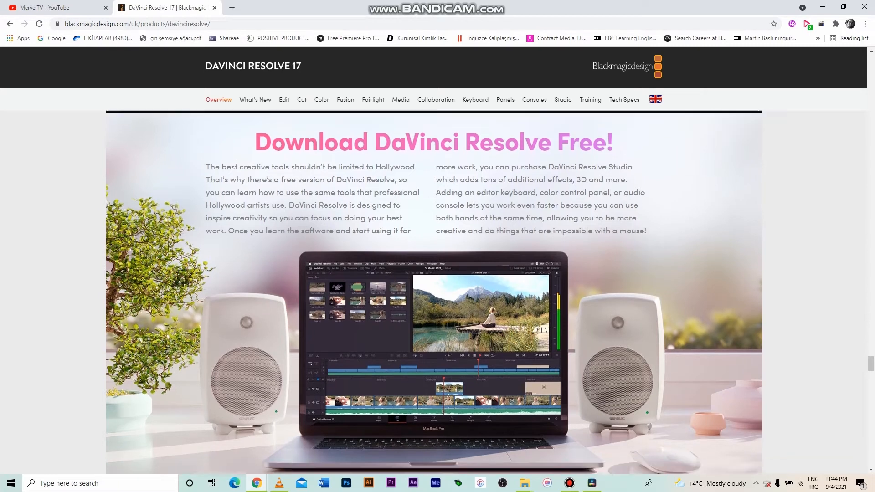
pyautogui.scroll(-5, 438, 273)
pyautogui.scroll(-2, 437, 274)
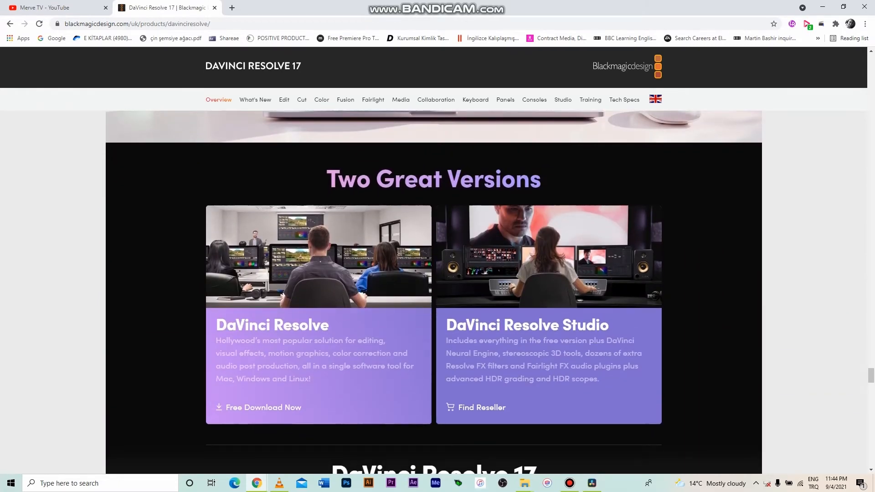
pyautogui.scroll(-5, 437, 274)
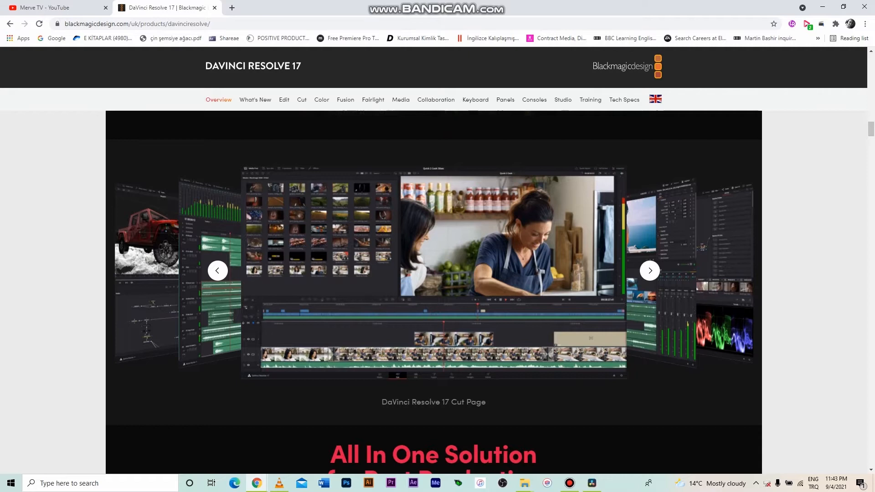
pyautogui.scroll(-3, 437, 273)
pyautogui.scroll(-1, 437, 273)
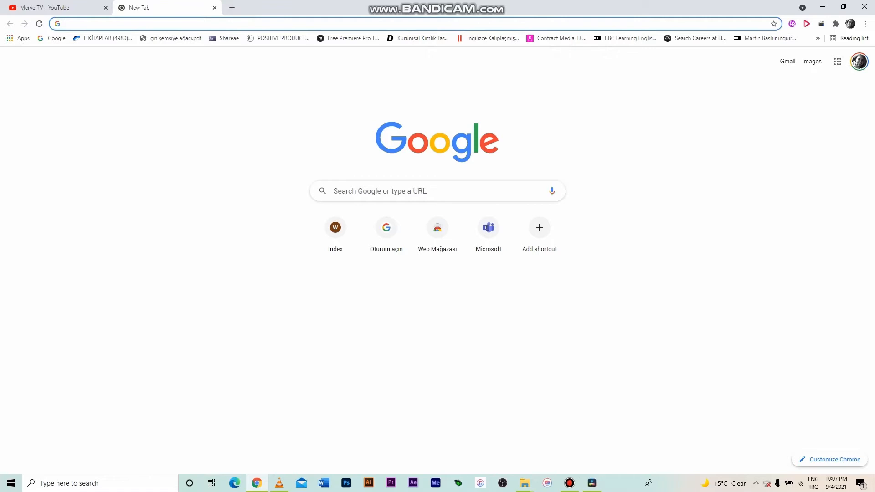
pyautogui.write('www.blackmagicdesign.com')
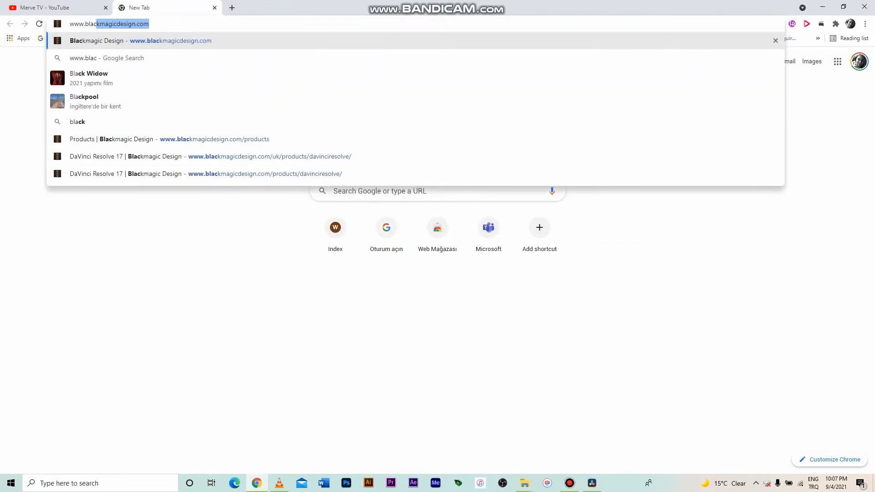
# Go to blackmagicdesign.com and switch to the United Kingdom regional site
pyautogui.press('Return')
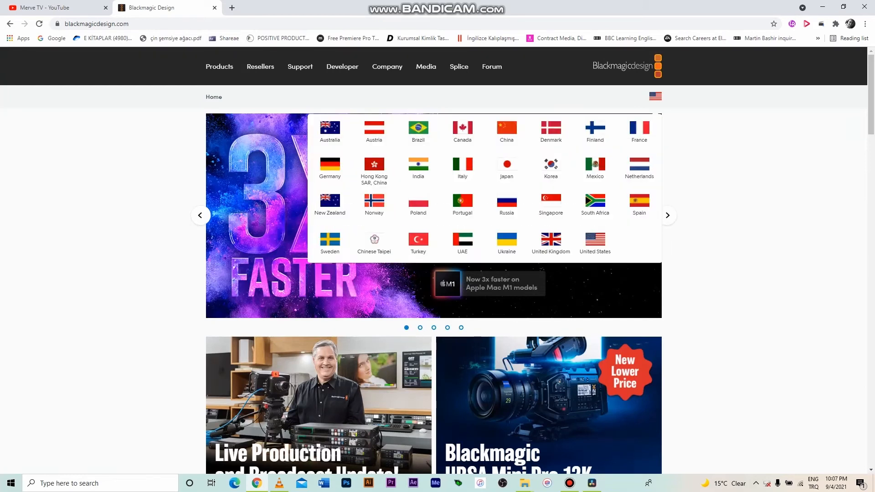
pyautogui.click(552, 239)
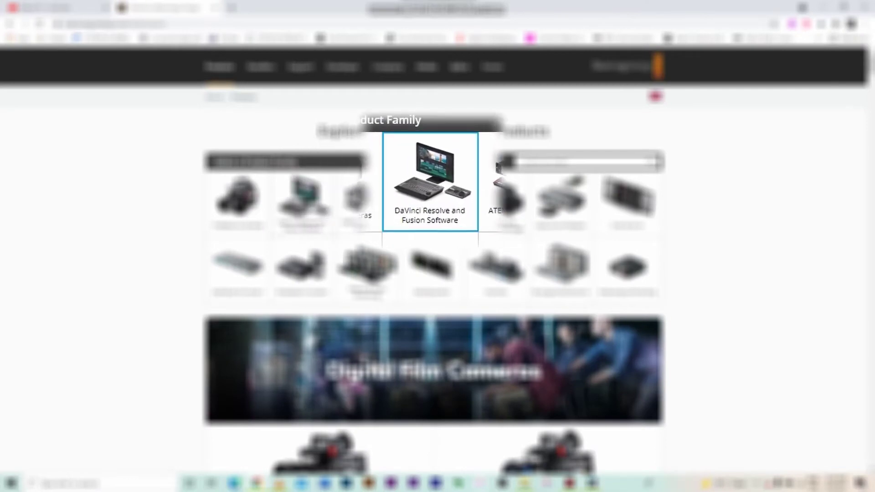
pyautogui.scroll(-5, 437, 273)
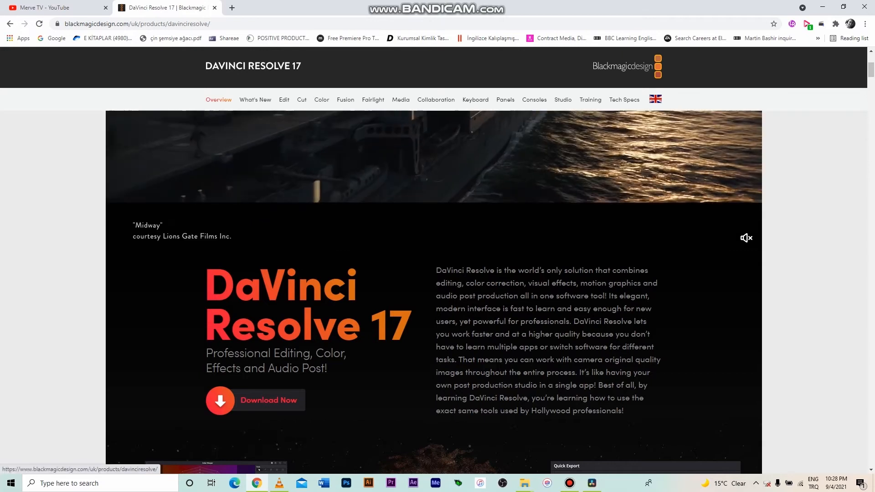
# Show Download Now options and highlight the Resolve 17, 16.2.8, Studio 16.2.8 and Studio 17 entries
pyautogui.click(253, 400)
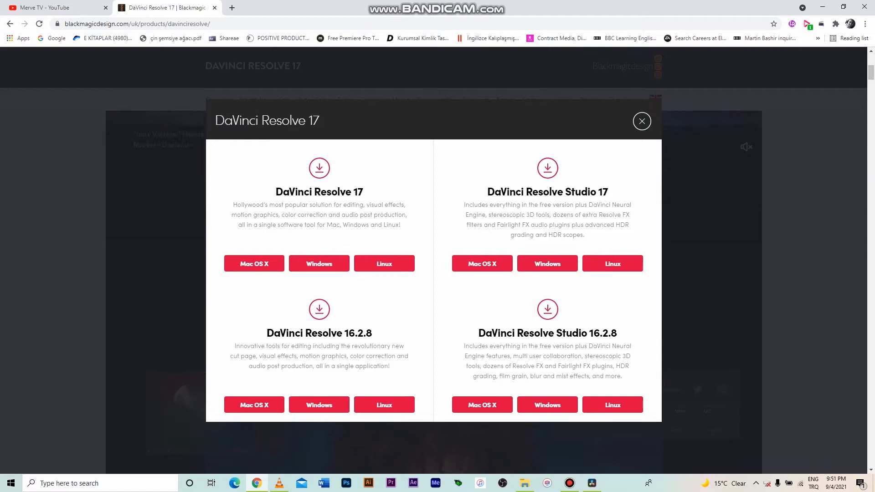
pyautogui.moveTo(275, 191); pyautogui.dragTo(402, 225)
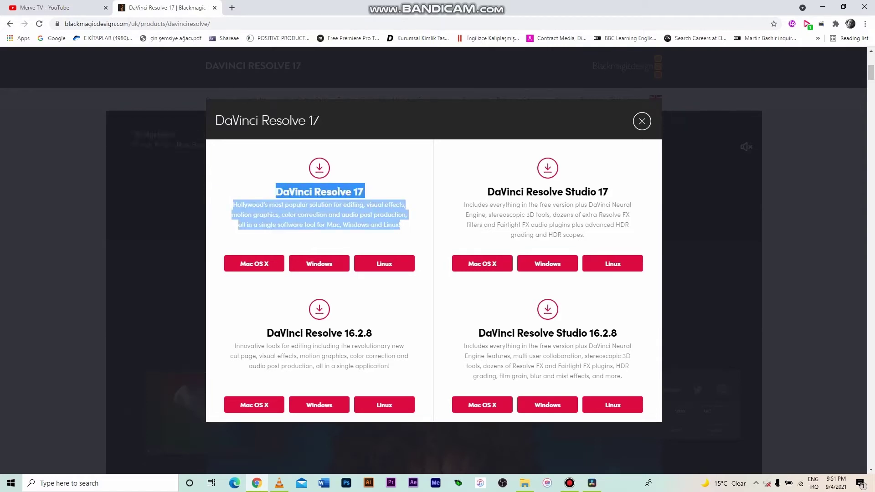
pyautogui.click(319, 287)
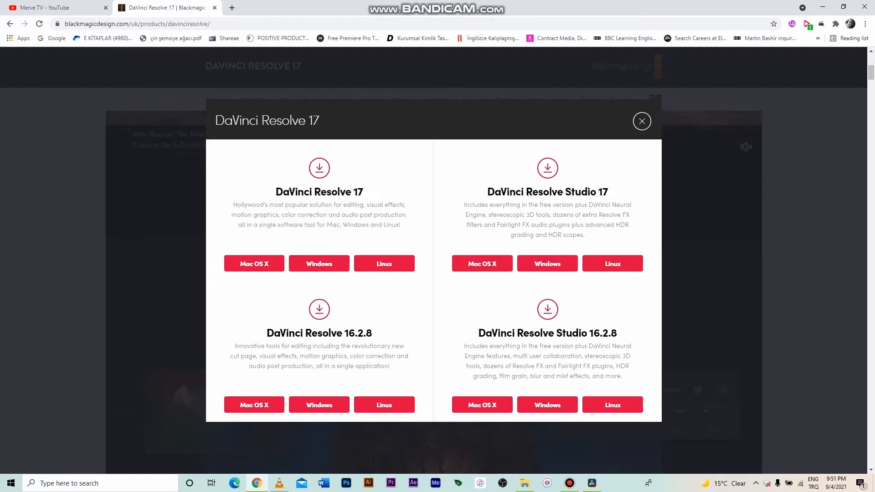
pyautogui.moveTo(267, 332); pyautogui.dragTo(390, 367)
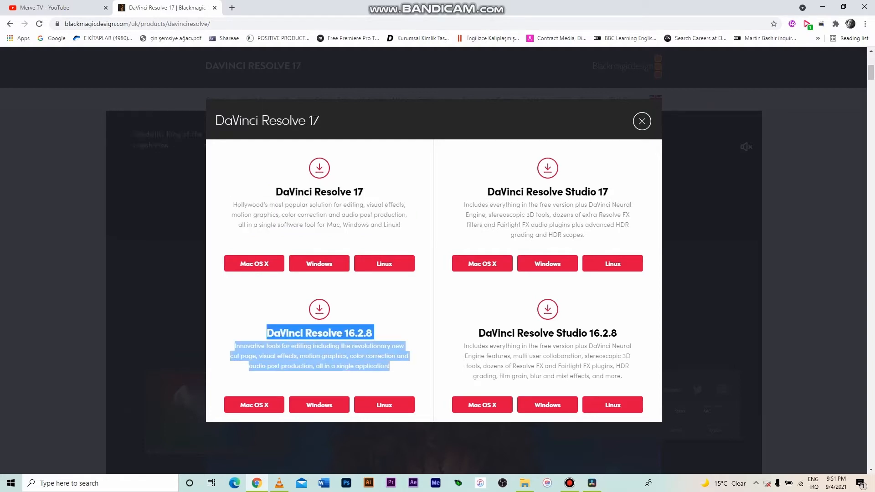
pyautogui.moveTo(484, 332); pyautogui.dragTo(617, 333)
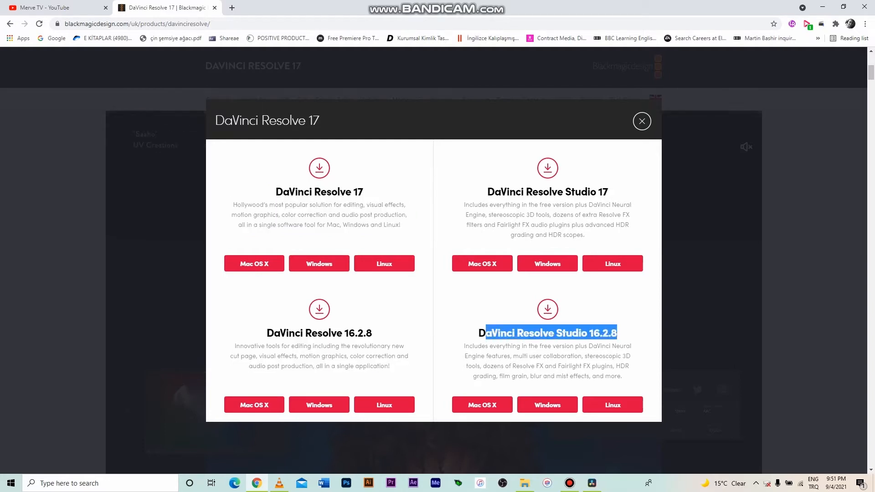
pyautogui.moveTo(487, 191); pyautogui.dragTo(608, 191)
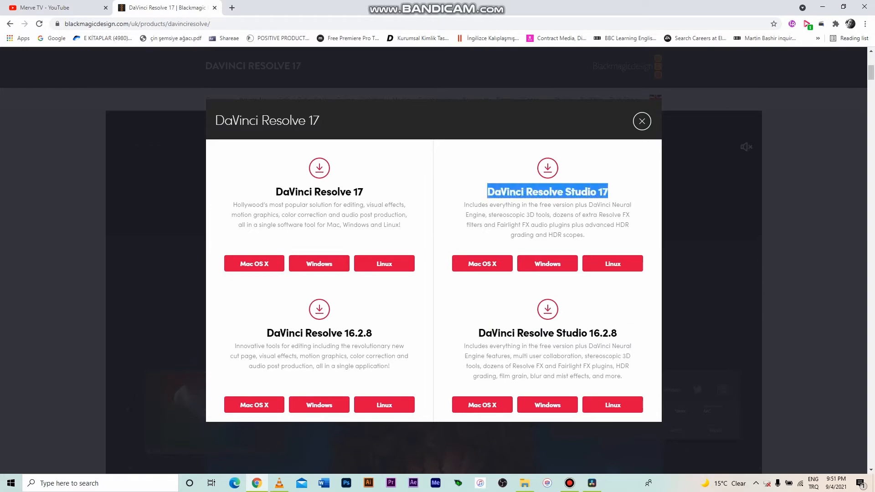
pyautogui.click(548, 294)
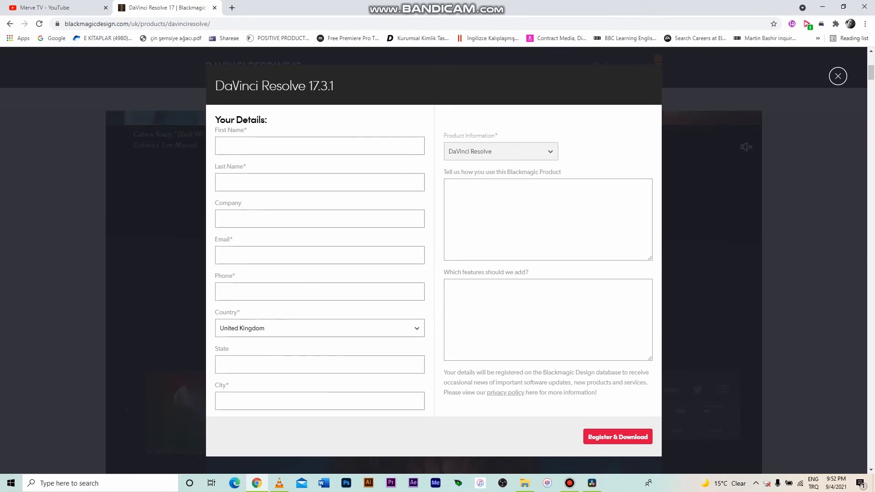
# Highlight the First Name, Email and Phone fields and try Register & Download to reveal required details
pyautogui.moveTo(216, 130); pyautogui.dragTo(247, 130)
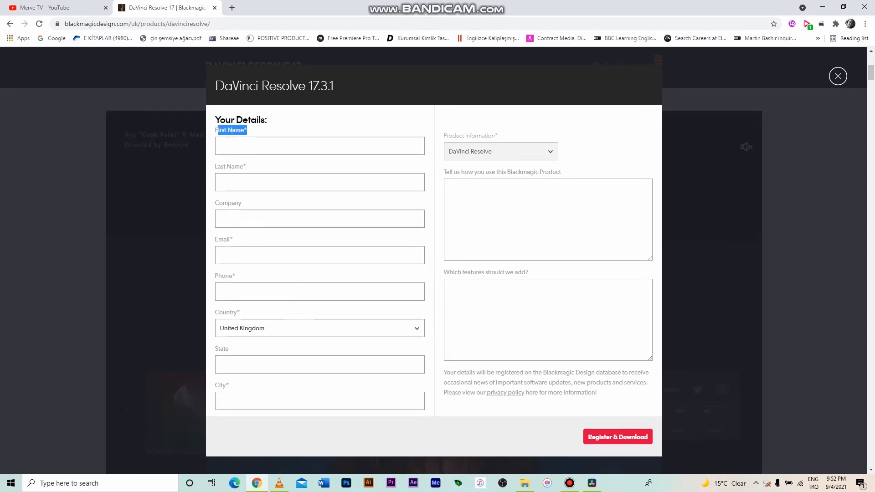
pyautogui.doubleClick(223, 239)
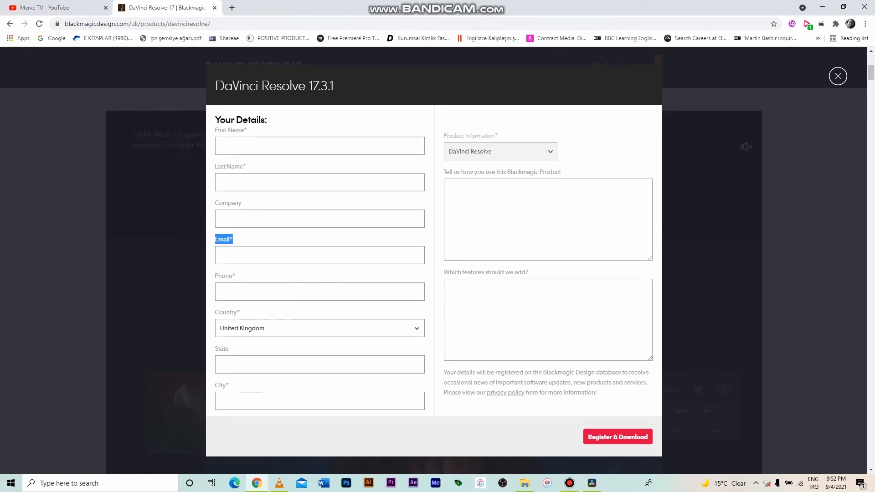
pyautogui.doubleClick(225, 276)
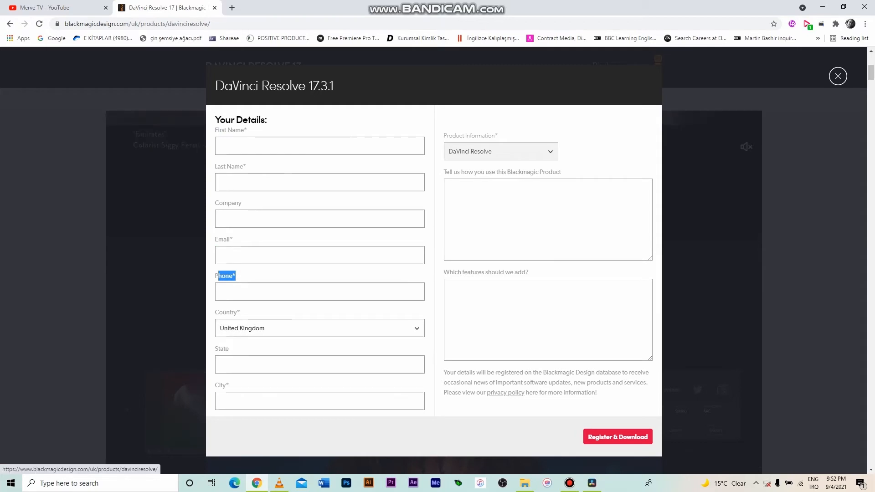
pyautogui.click(617, 436)
# Close the registration form and highlight the free DaVinci Resolve 17 description in the Software section
pyautogui.click(837, 76)
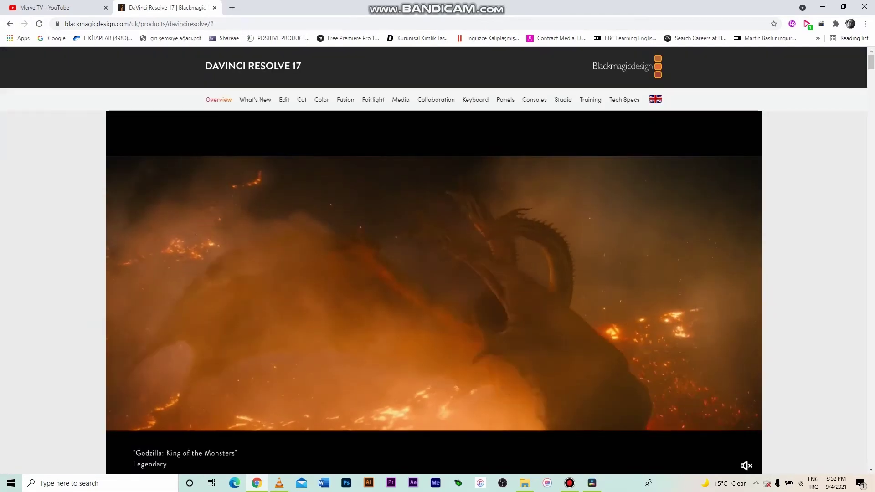
pyautogui.moveTo(870, 63); pyautogui.dragTo(870, 387)
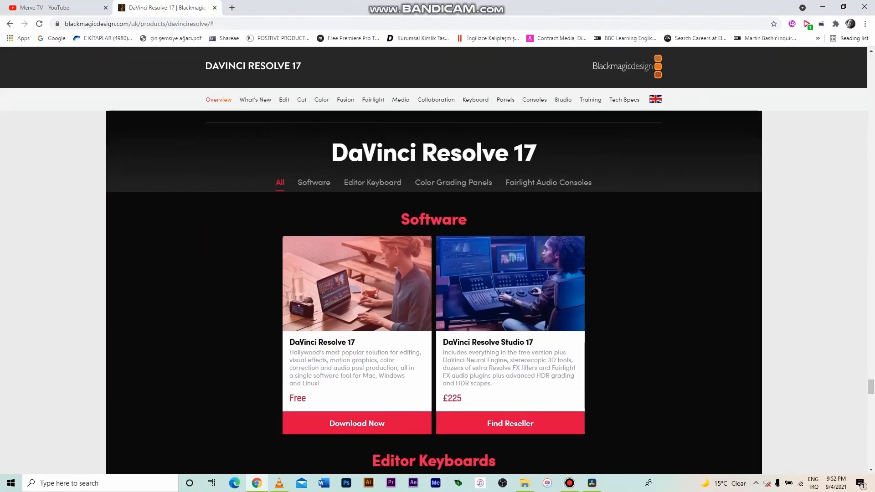
pyautogui.moveTo(289, 351); pyautogui.dragTo(321, 384)
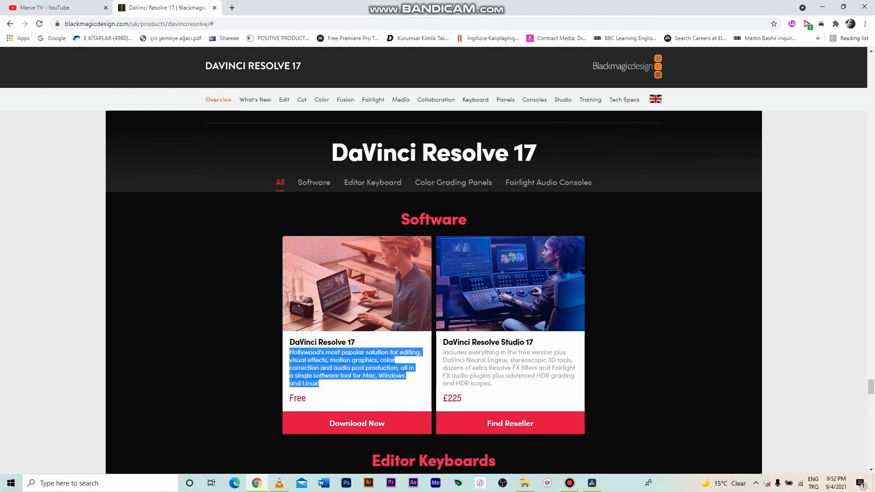
pyautogui.scroll(-1, 434, 308)
pyautogui.scroll(-1, 433, 307)
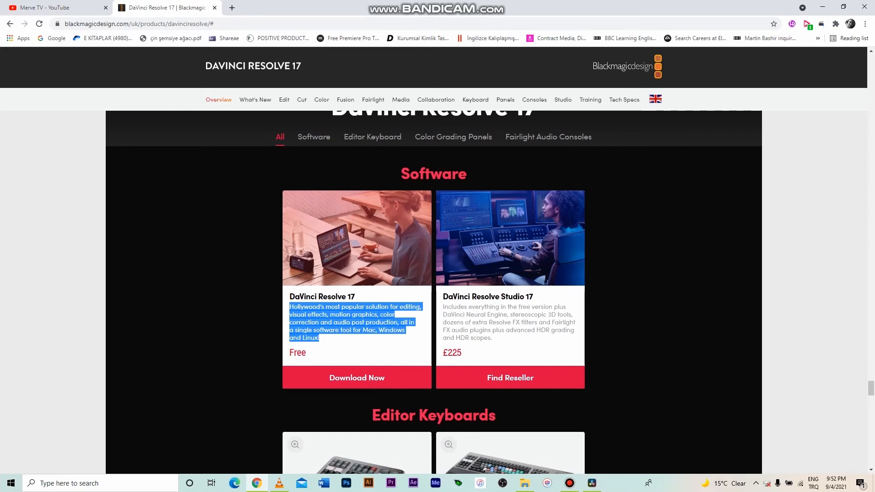
pyautogui.click(192, 274)
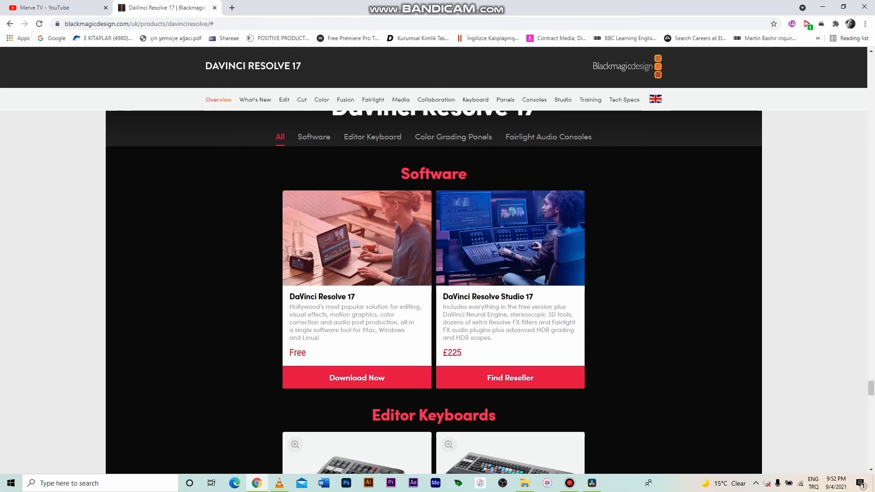
pyautogui.moveTo(510, 315); pyautogui.dragTo(492, 338)
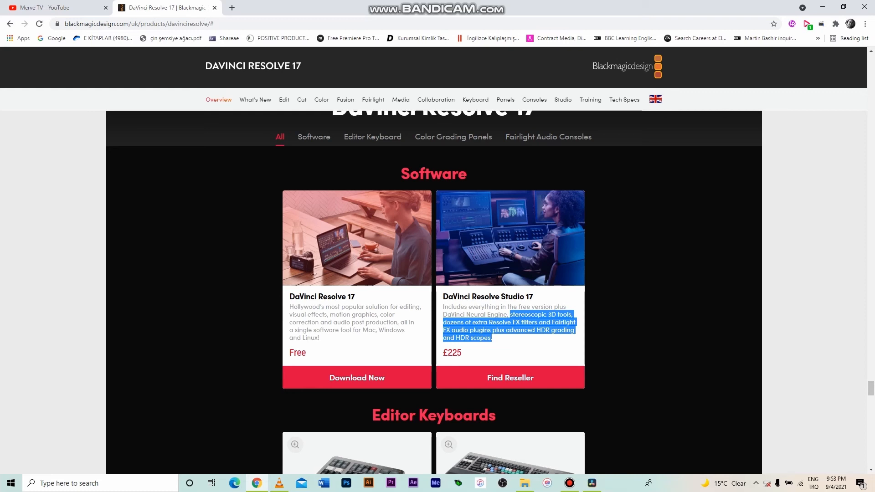
pyautogui.click(510, 328)
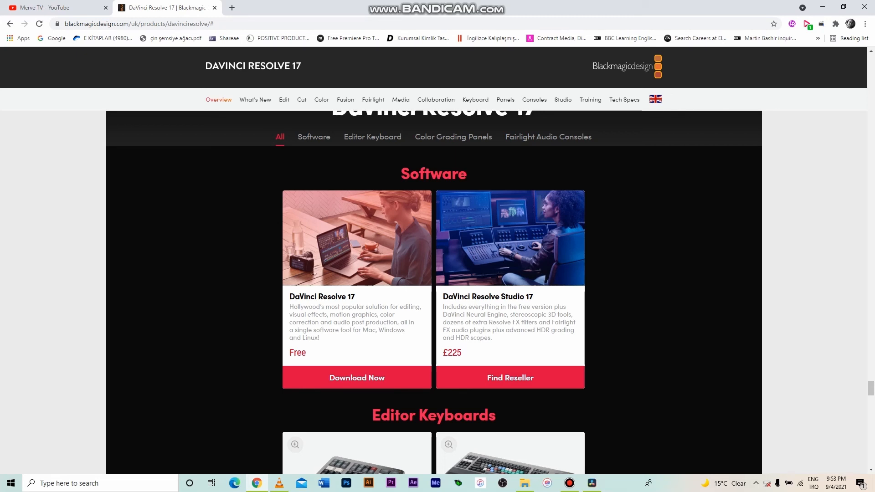
pyautogui.doubleClick(454, 352)
pyautogui.click(454, 352)
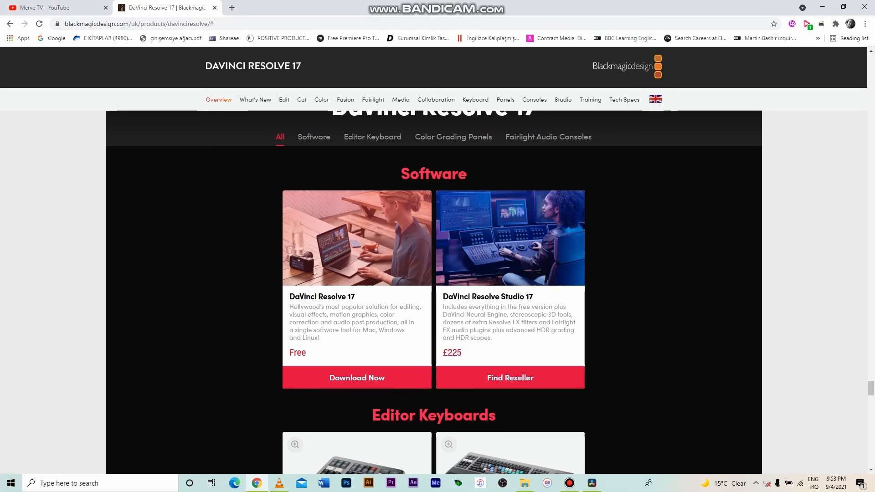